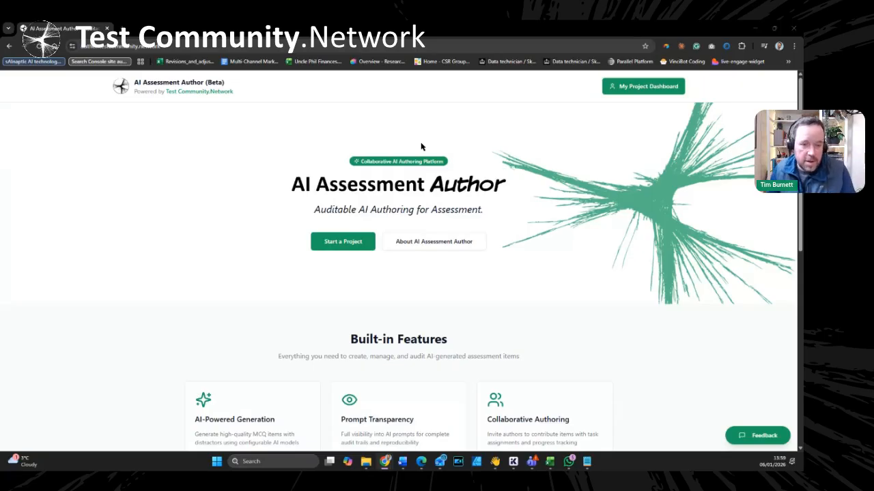
Open the "Use of AI for Assessments" project from the project dashboard.
scroll(560, 232, "down", 3)
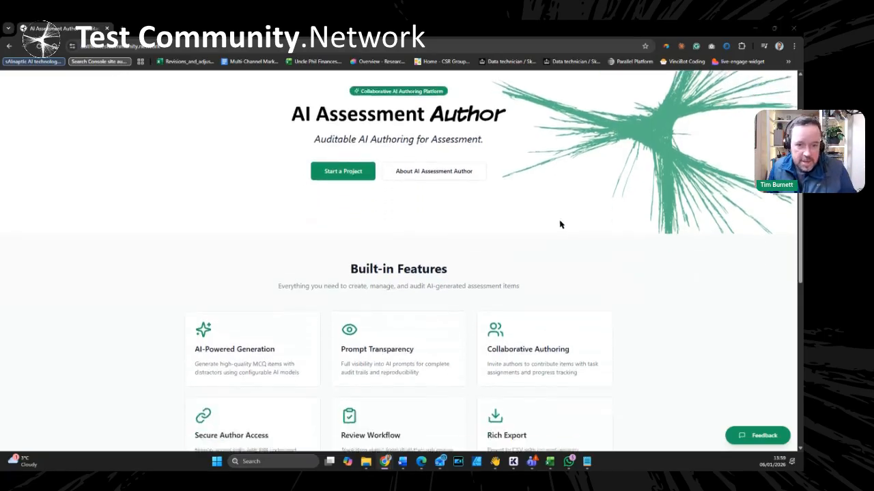
scroll(568, 213, "up", 3)
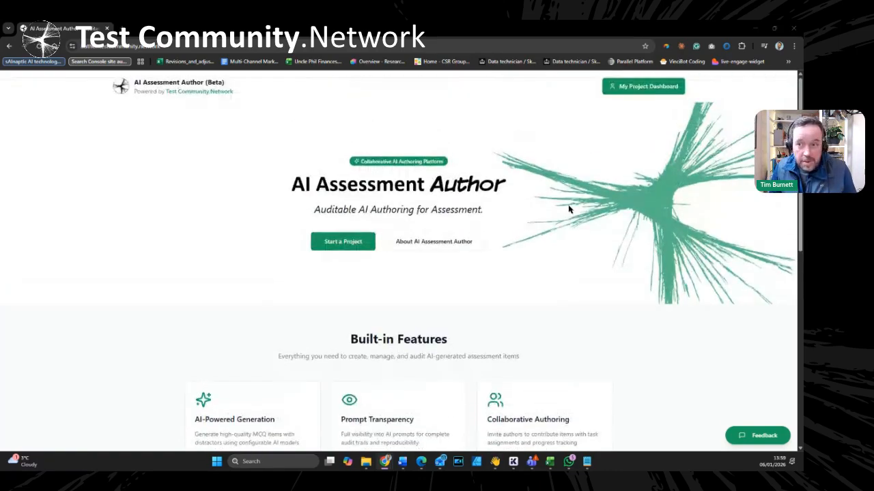
left_click(637, 89)
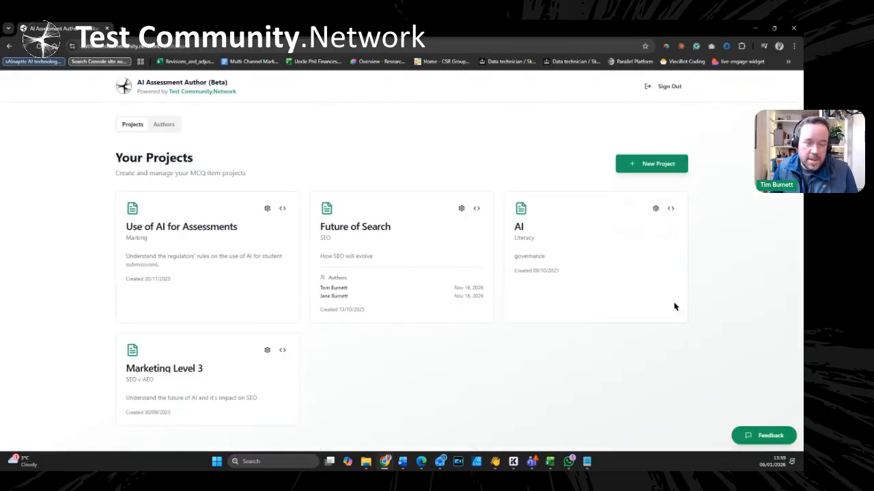
left_click(248, 274)
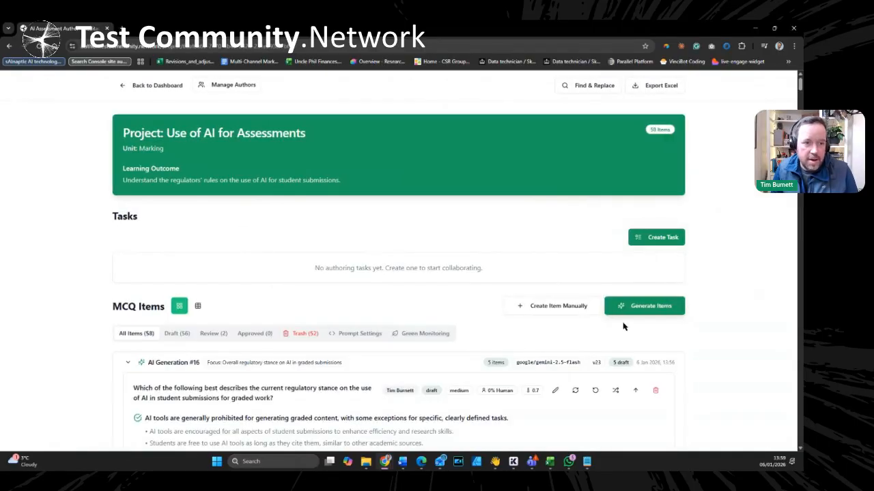
Look through the project's MCQ items and collapse the AI Generation #16 and #15 groups.
scroll(396, 266, "down", 5)
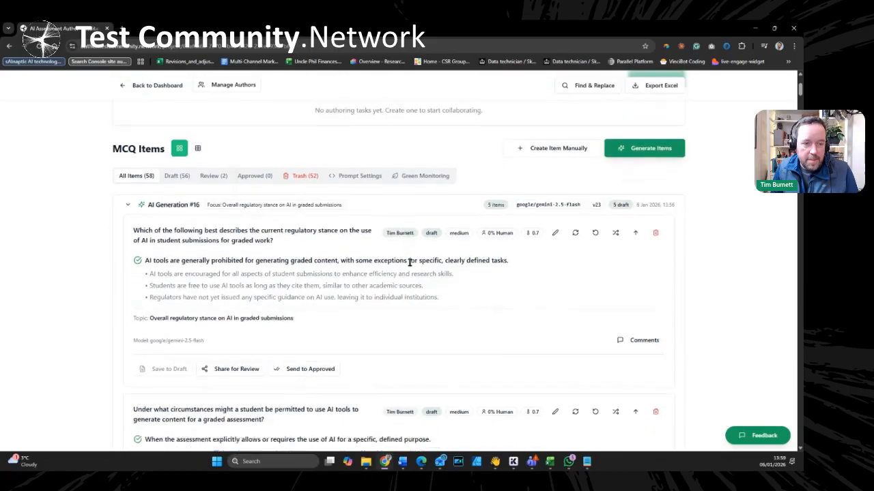
scroll(580, 289, "up", 3)
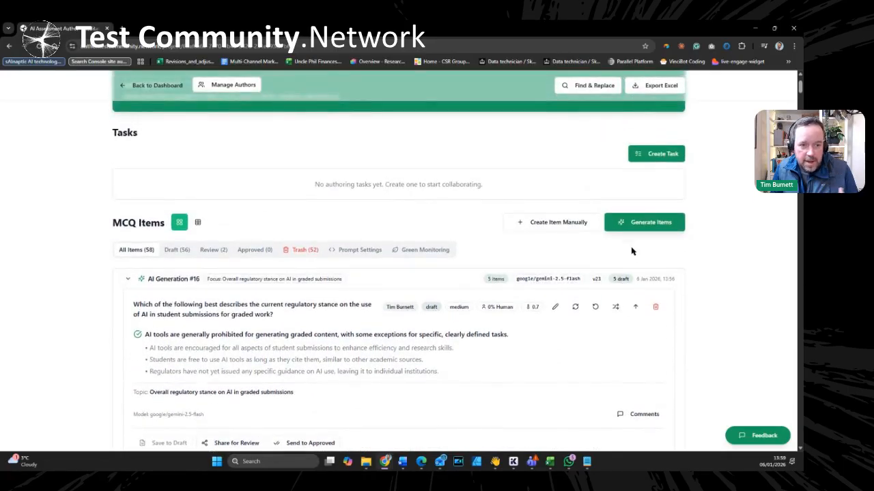
scroll(383, 256, "down", 1)
left_click(128, 237)
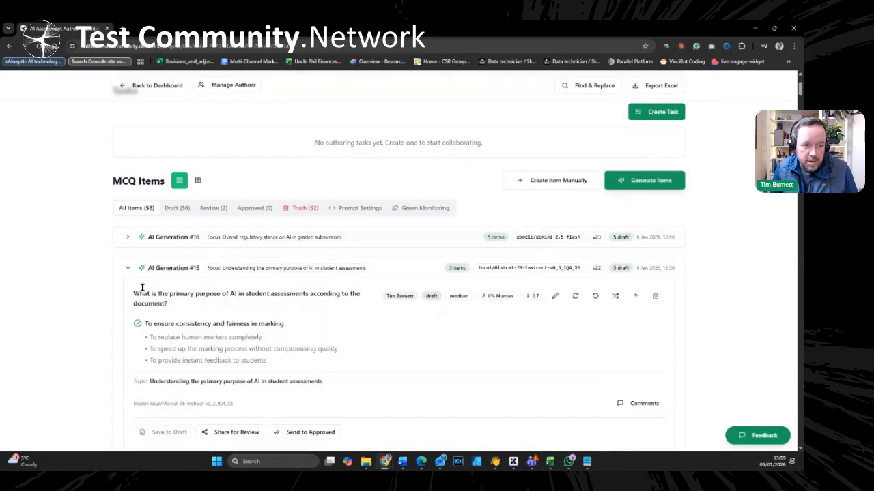
left_click(128, 267)
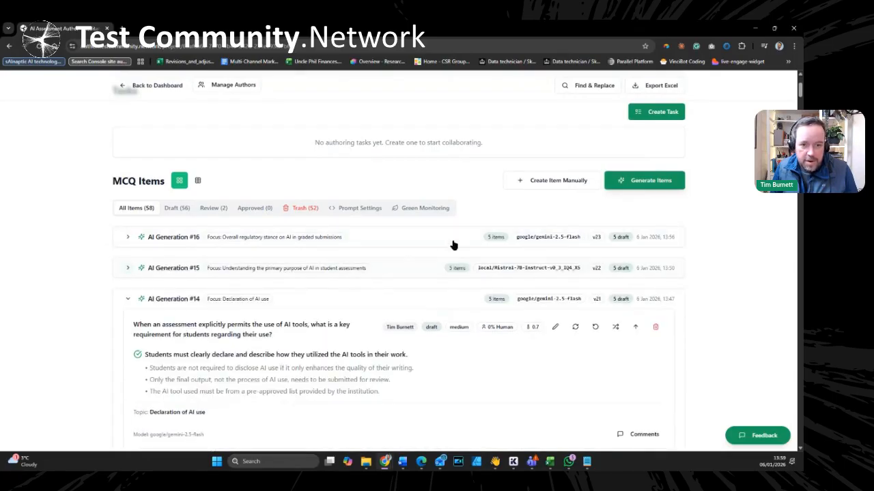
Start generating MCQ items, view the available models, and open the local LLM configuration.
left_click(655, 184)
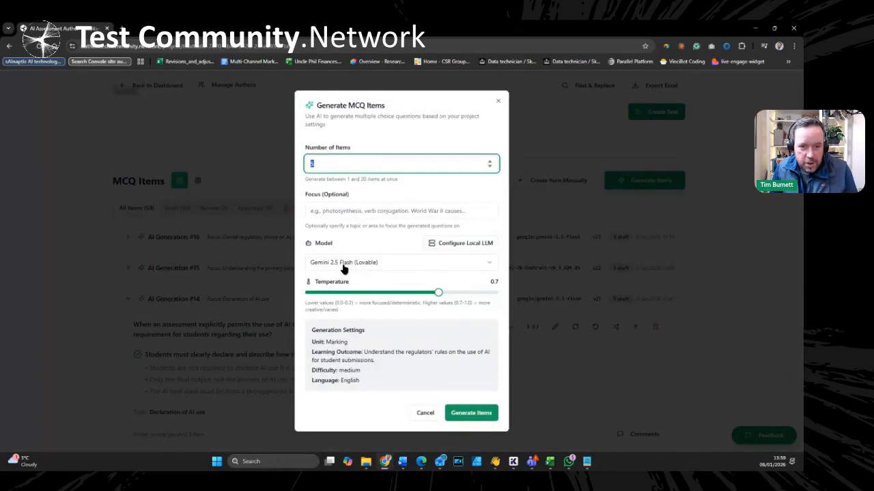
left_click(344, 266)
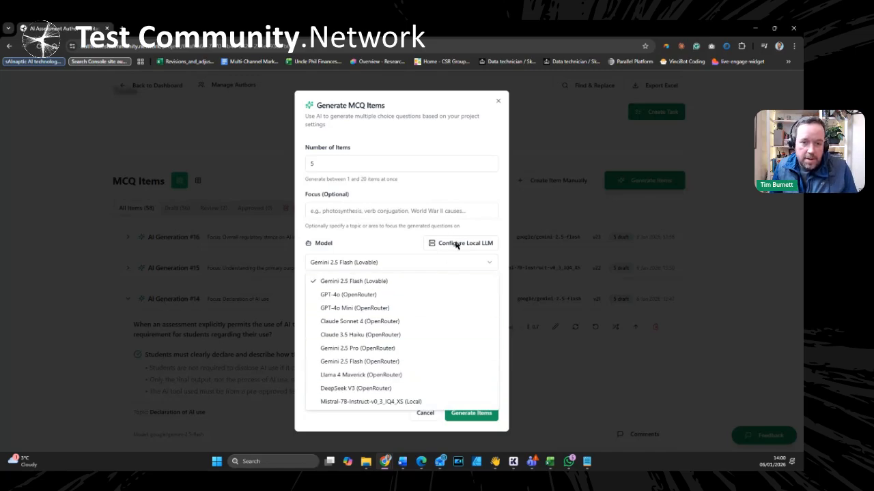
left_click(457, 244)
left_click(457, 244)
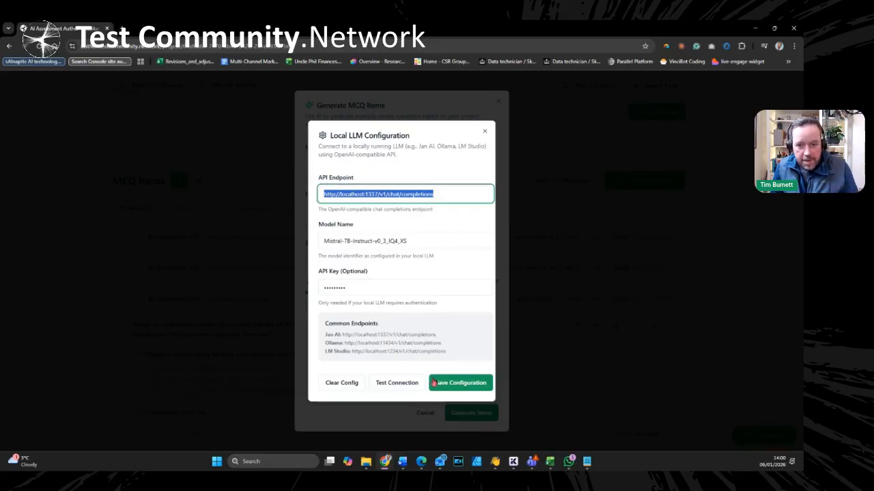
Switch to Jan and send the message "hi" to Mistral-7B-Instruct-v0_3_IQ4_XS in a new chat.
left_click(495, 462)
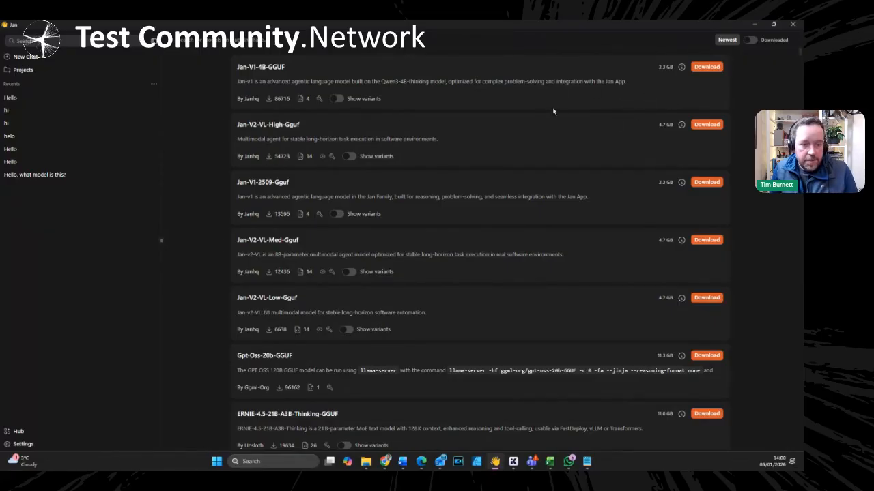
scroll(556, 111, "down", 1)
scroll(565, 110, "up", 1)
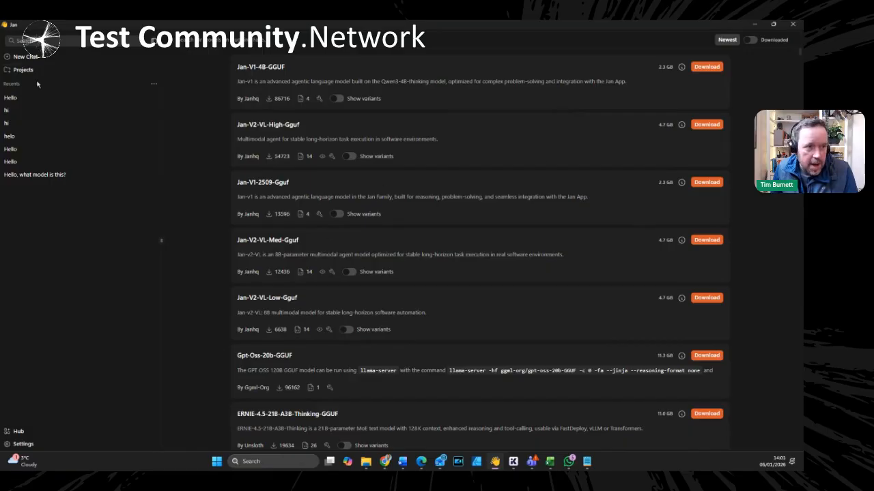
left_click(33, 57)
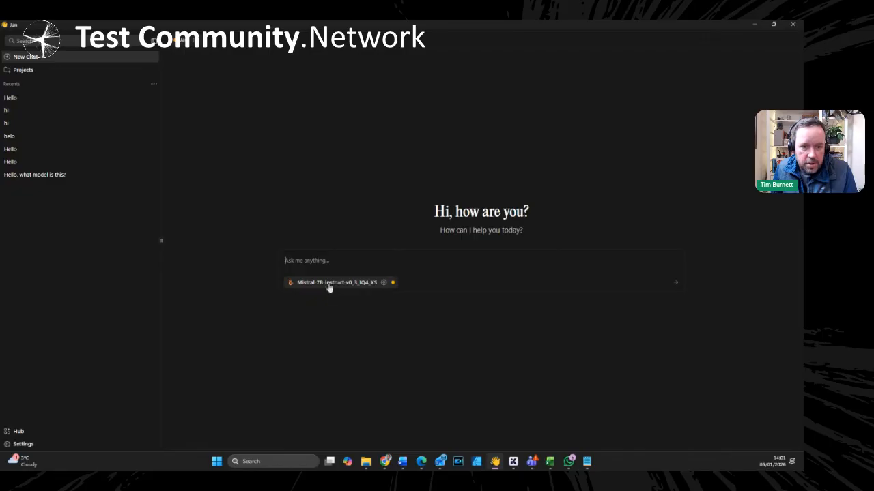
type("hi")
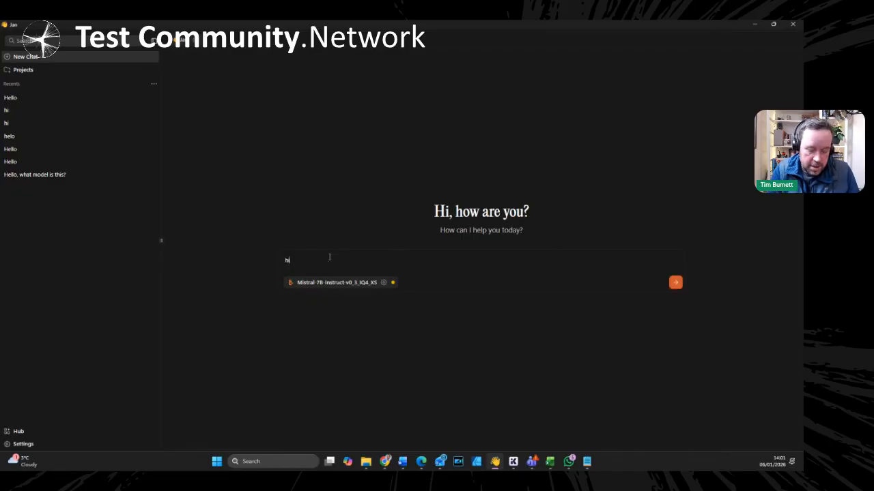
key("Return")
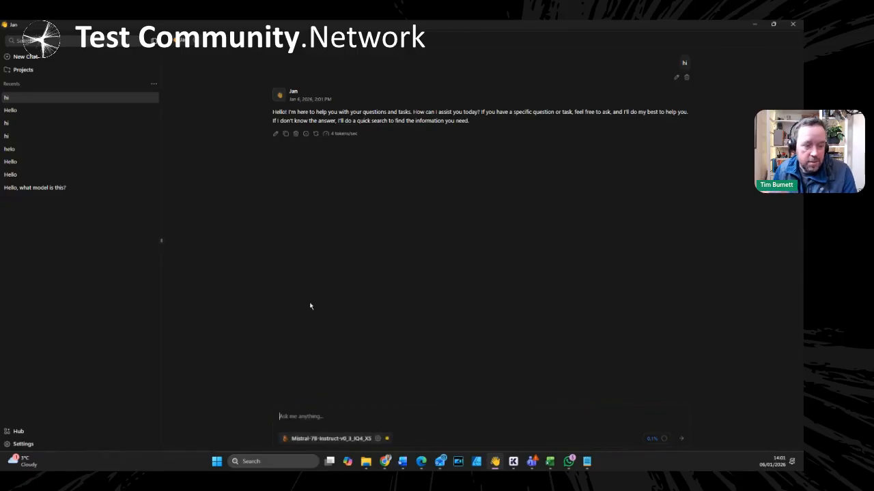
Check Jan's Local API Server settings and return to the browser's local LLM configuration.
left_click(38, 445)
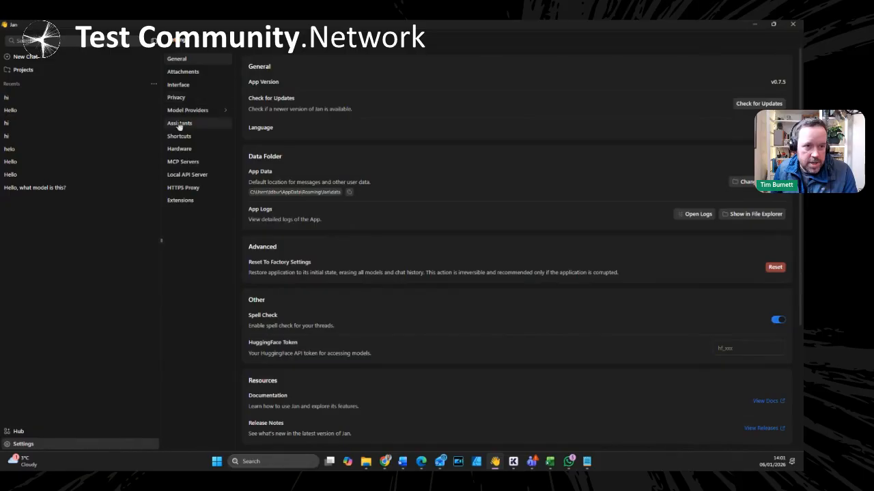
left_click(185, 174)
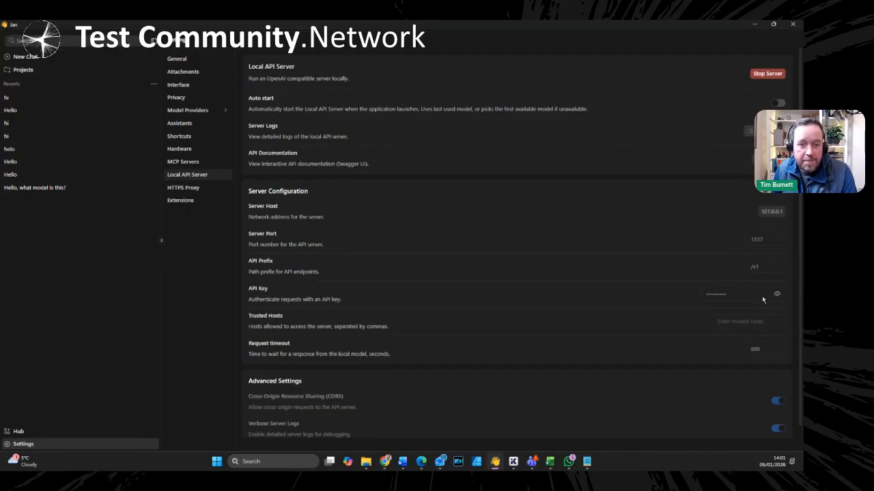
left_click(754, 28)
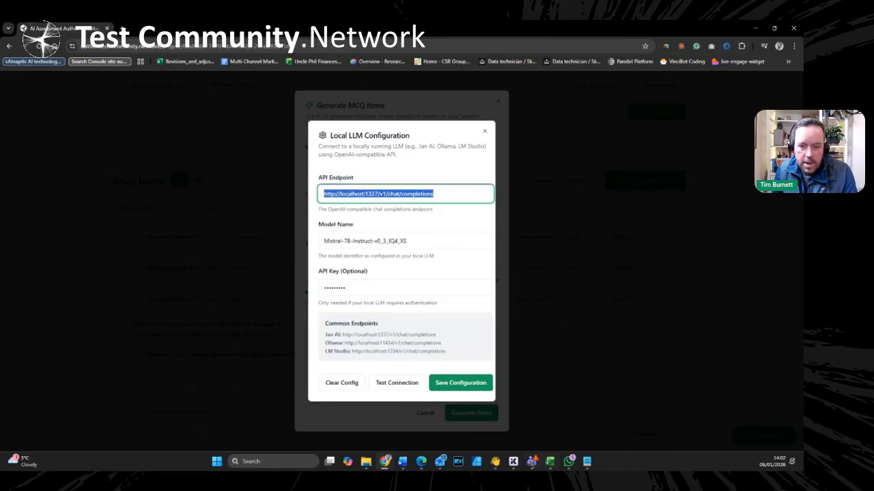
Switch to Jan, open the model settings for Mistral-7B-Instruct-v0_3_IQ4_XS from a new chat, and highlight the model's name.
left_click(494, 462)
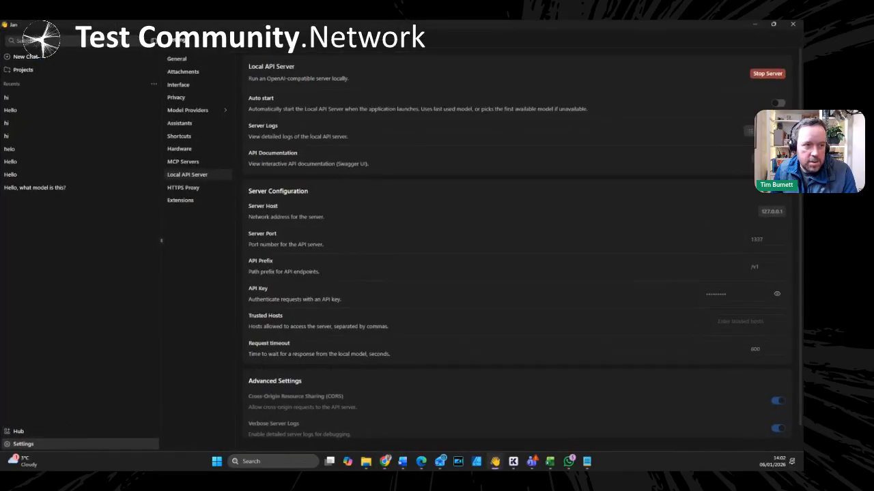
left_click(64, 57)
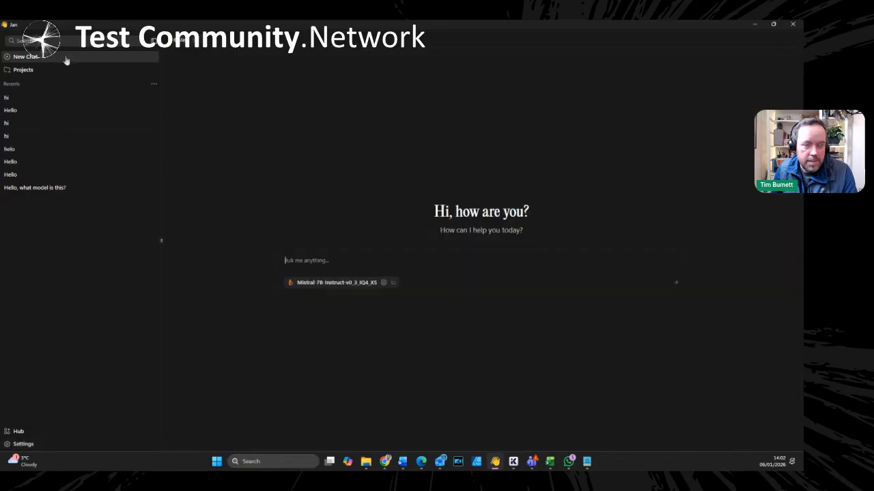
left_click(384, 281)
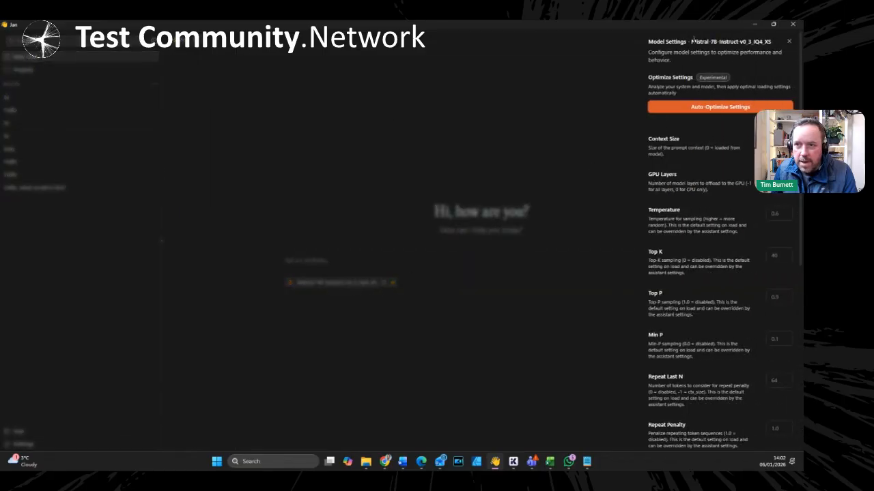
left_click_drag(691, 41, 772, 42)
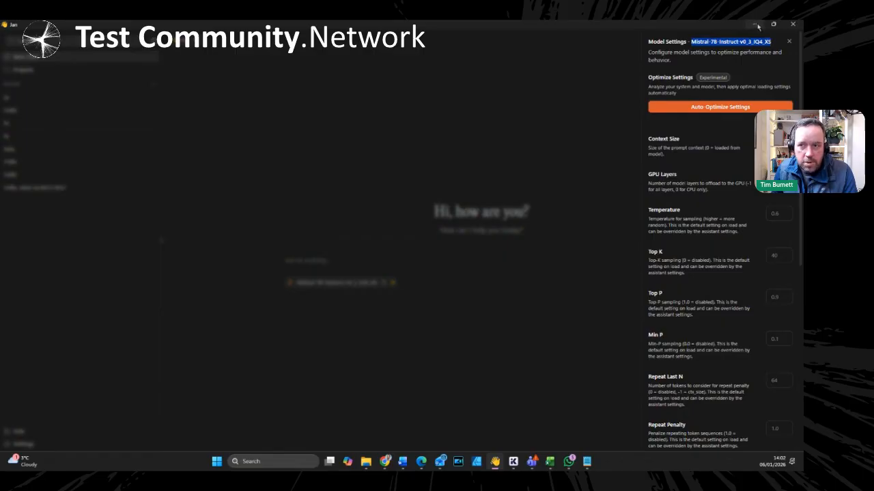
Return to the browser, test the local LLM connection, and close its configuration.
left_click(755, 24)
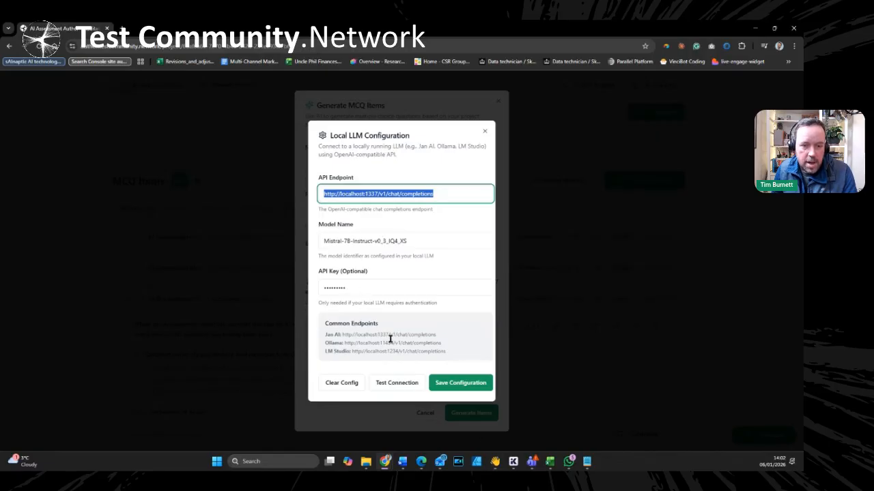
left_click(386, 385)
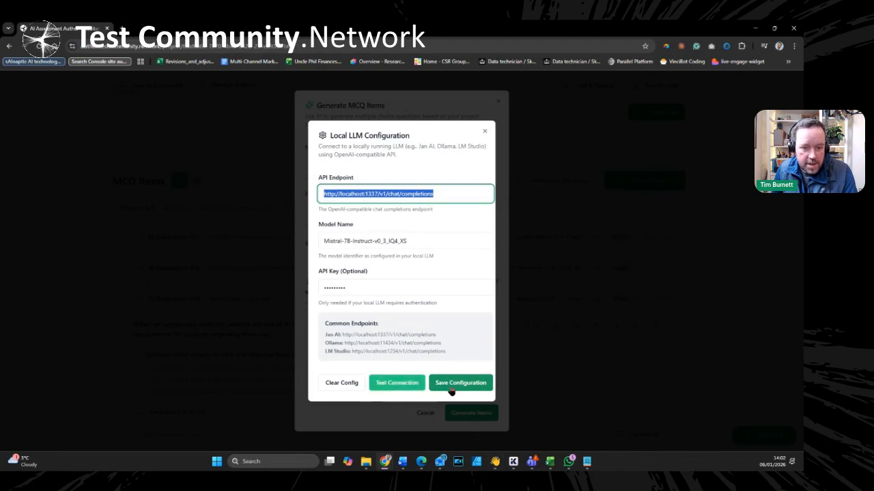
left_click(484, 131)
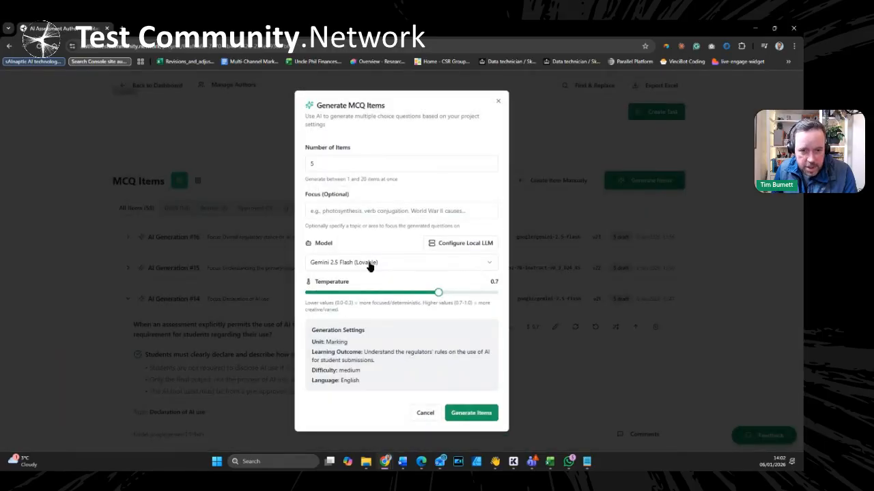
Generate 5 MCQ items with Gemini 2.5 Flash (Lovable) at temperature 0.7.
left_click(368, 266)
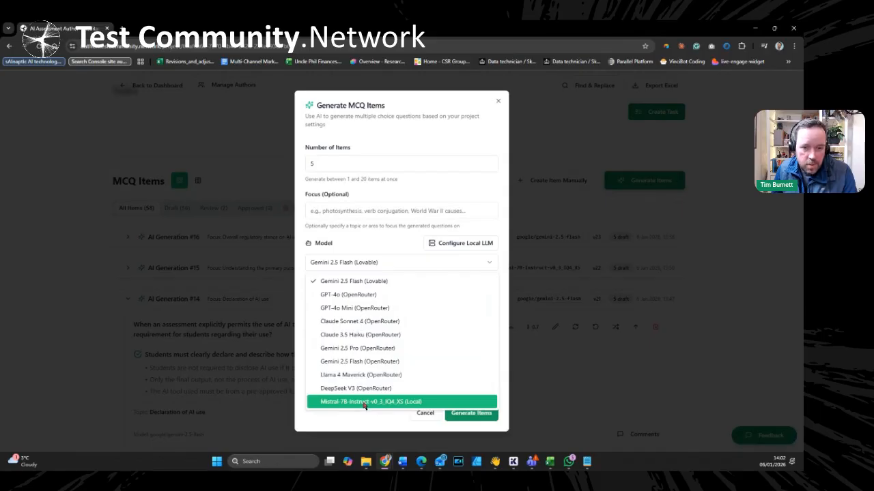
left_click(373, 424)
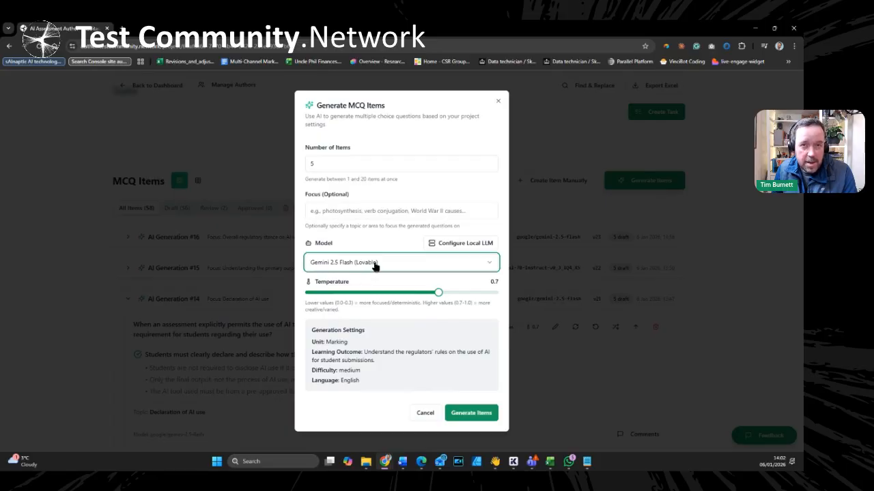
left_click(472, 414)
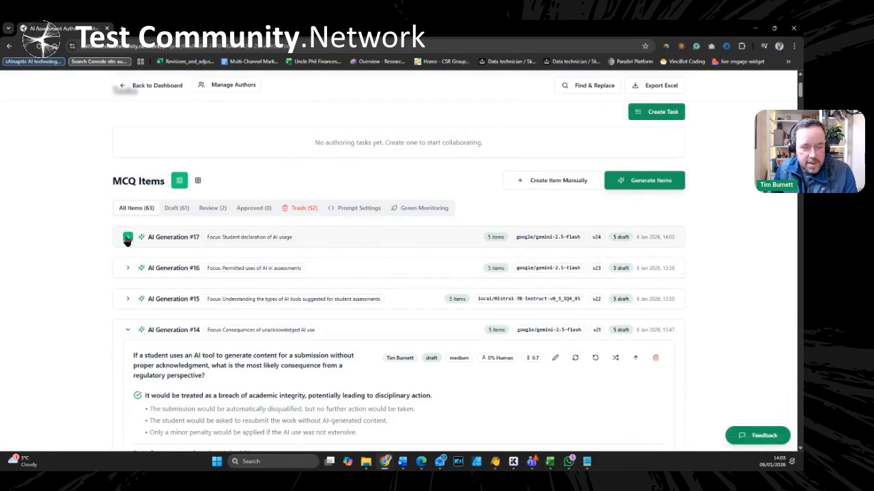
Expand the AI Generation #17 group, review its questions, and collapse it again.
left_click(127, 237)
scroll(288, 275, "down", 2)
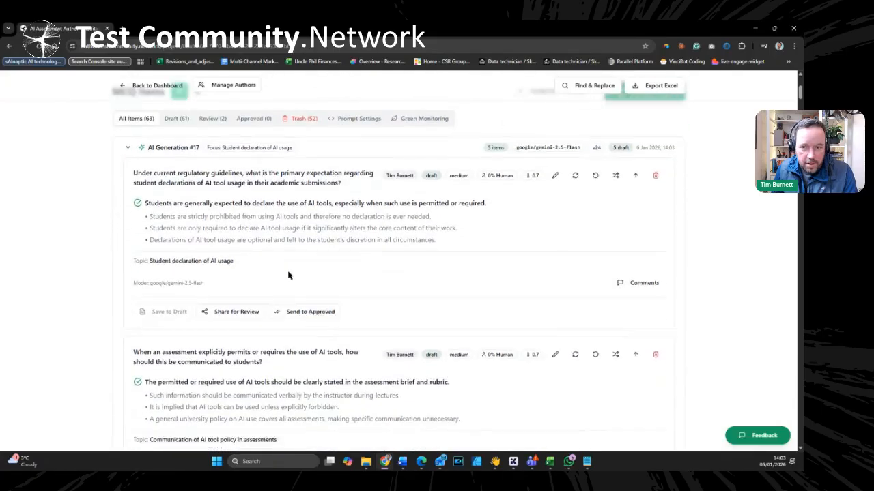
scroll(288, 275, "up", 2)
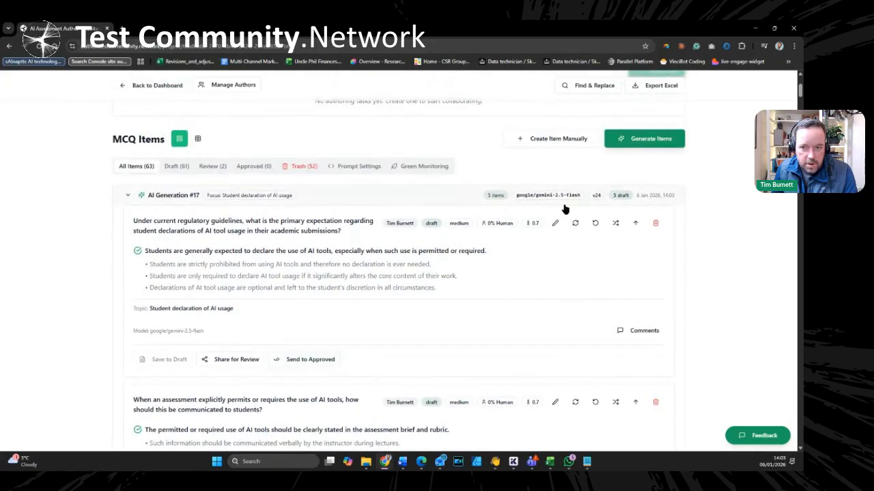
left_click(128, 196)
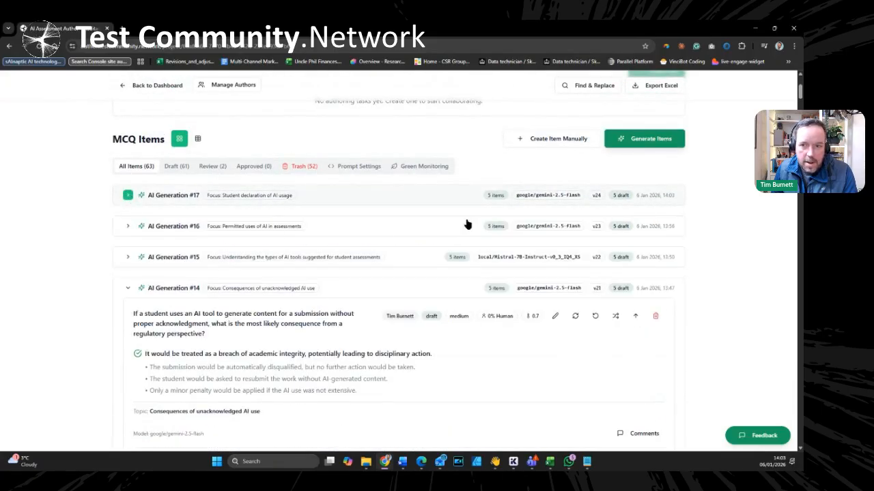
Generate 5 MCQ items with the local Mistral-7B-Instruct-v0_3_IQ4_XS model at temperature 0.7.
left_click(642, 141)
left_click(374, 263)
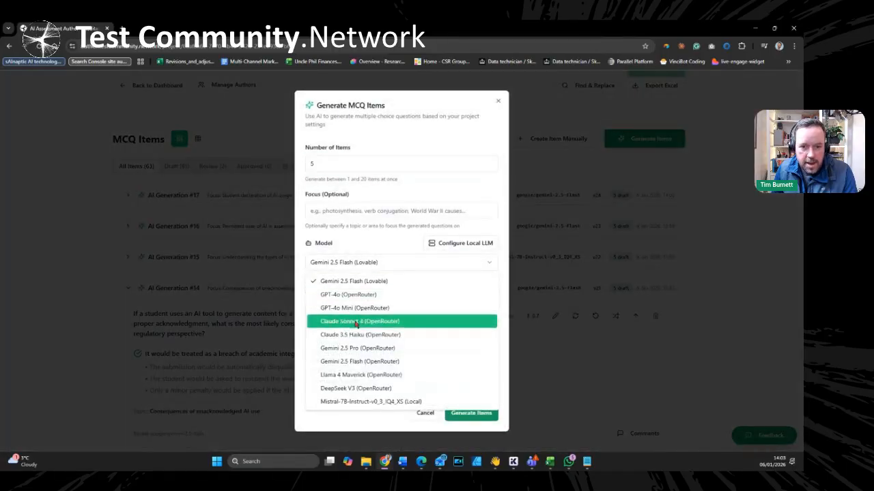
left_click(362, 403)
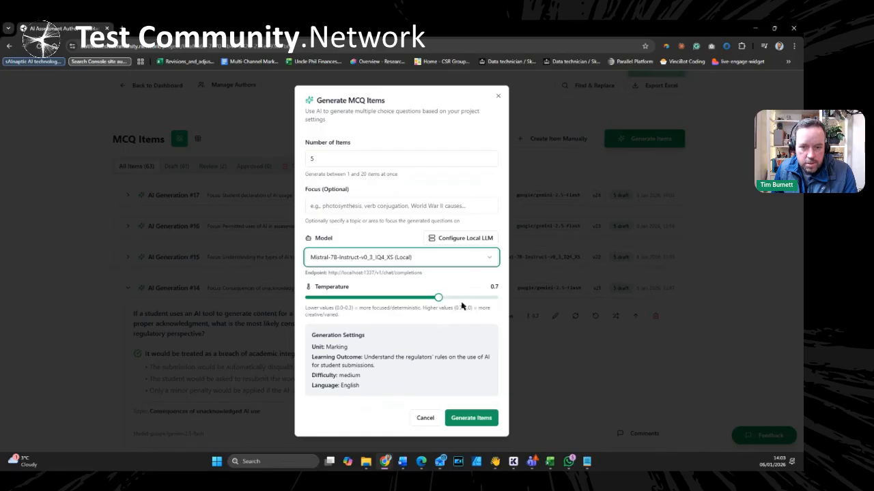
left_click(467, 418)
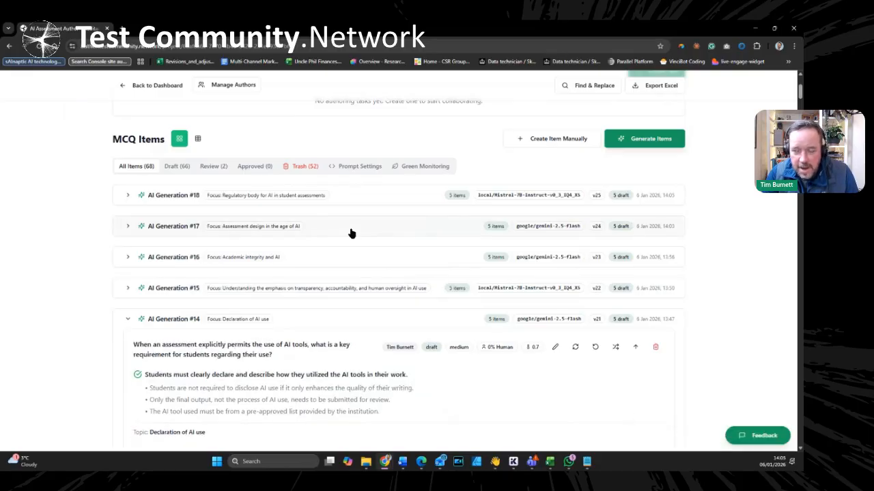
Expand the AI Generation #18 group and review the questions written by the local Mistral model.
left_click(127, 197)
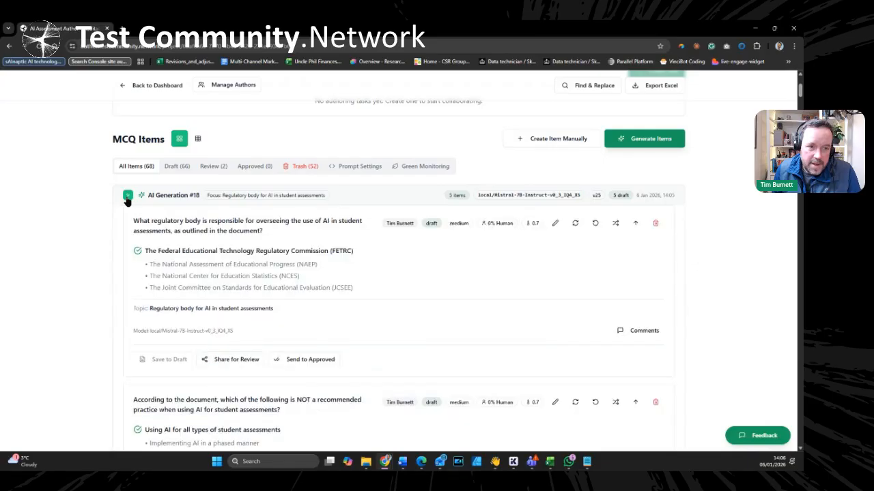
scroll(328, 275, "down", 3)
scroll(333, 275, "down", 2)
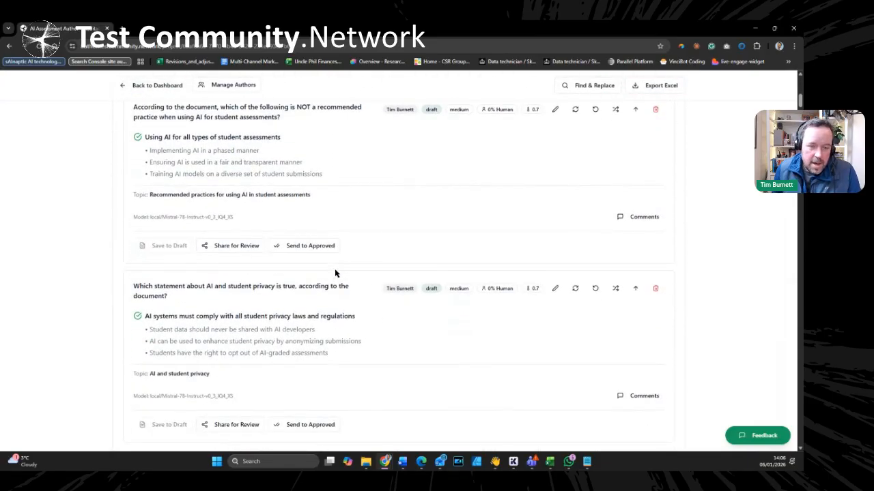
scroll(336, 273, "down", 3)
scroll(340, 272, "down", 5)
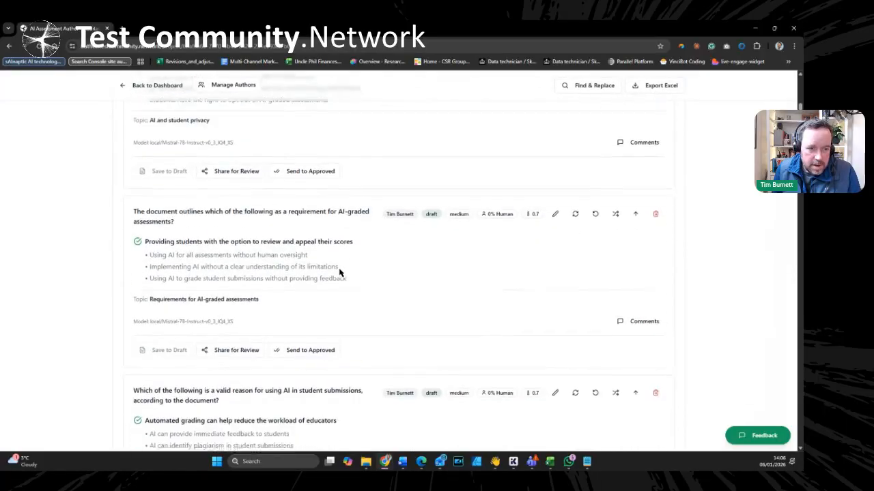
scroll(343, 271, "up", 8)
scroll(343, 274, "up", 3)
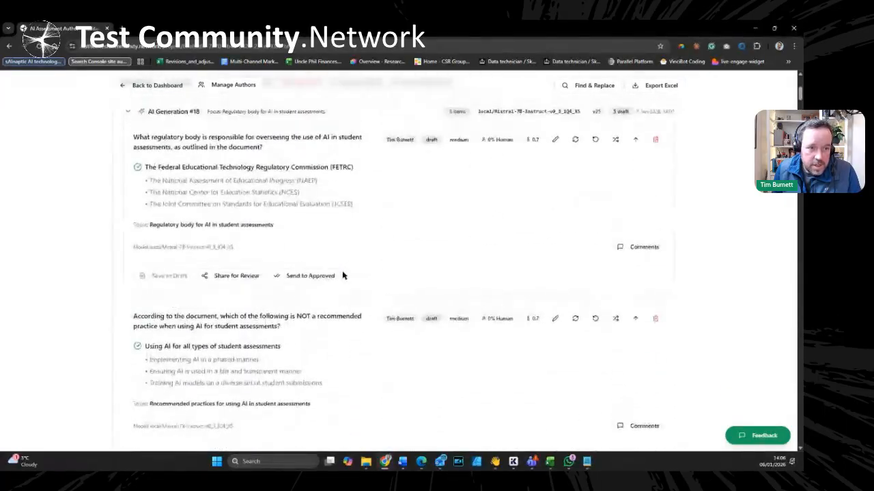